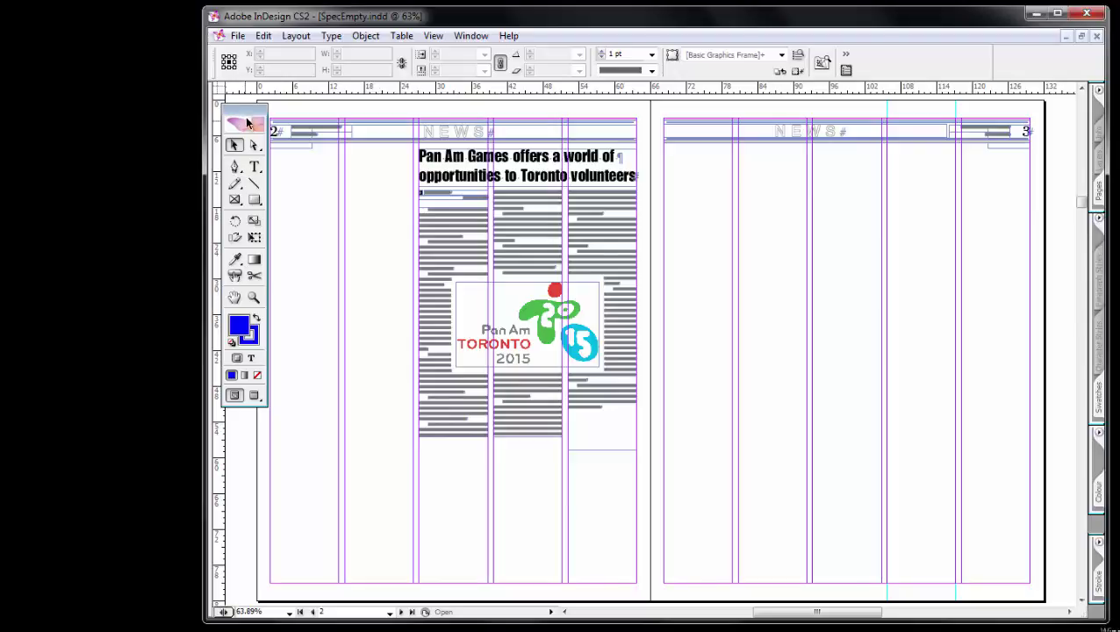
# Float the Tools panel, view the B-Master spread, then return to the page 2–3 spread.
pyautogui.moveTo(246, 118); pyautogui.dragTo(140, 106)
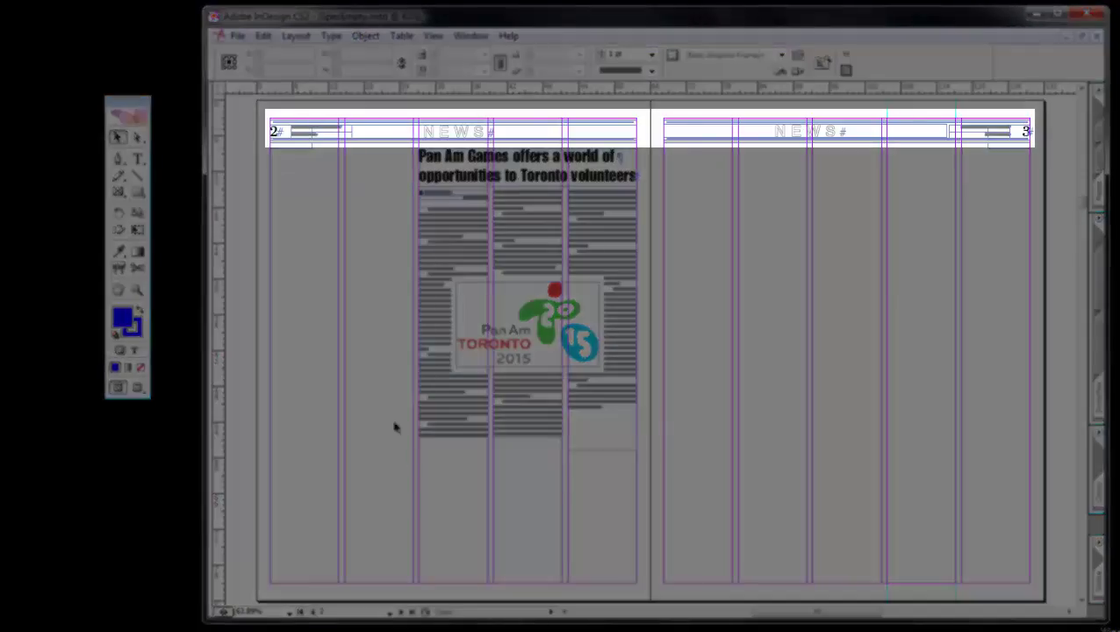
pyautogui.click(391, 612)
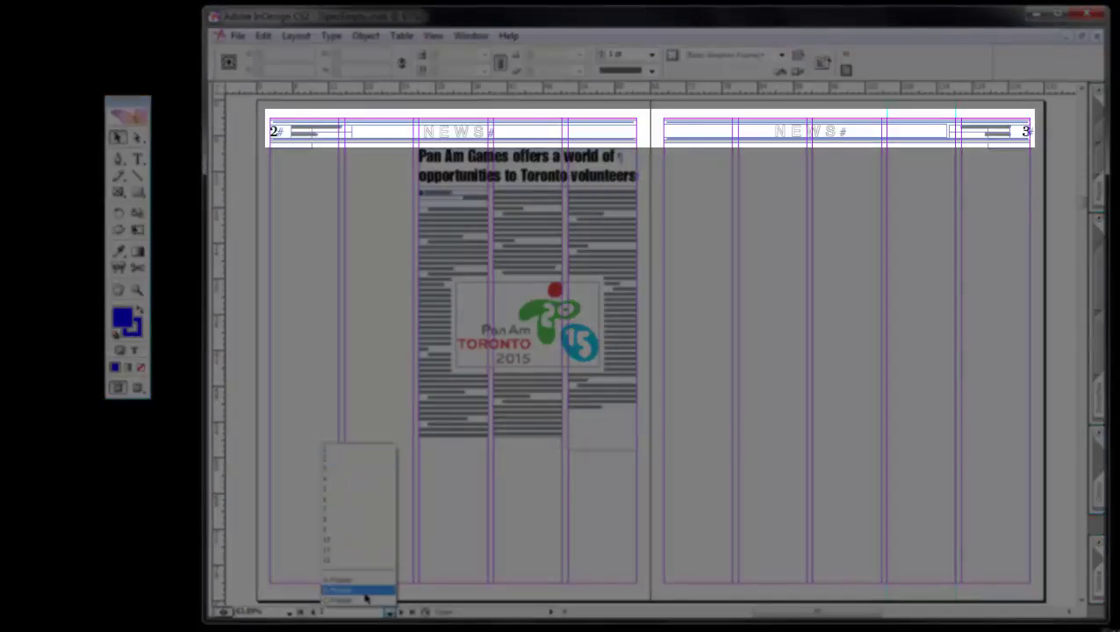
pyautogui.click(367, 595)
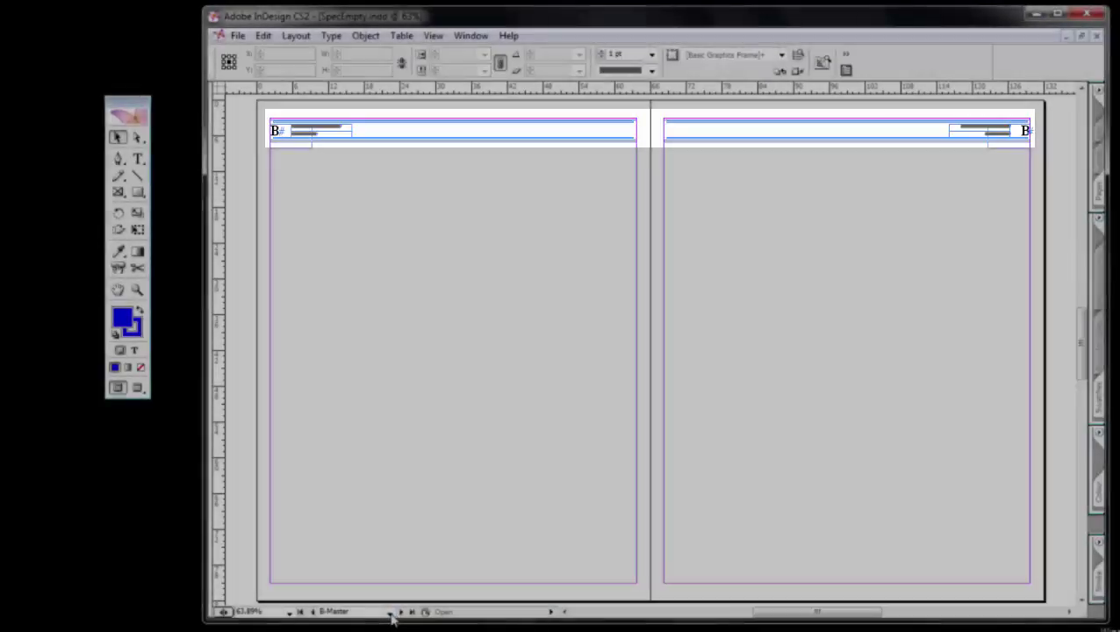
pyautogui.click(391, 613)
pyautogui.click(345, 468)
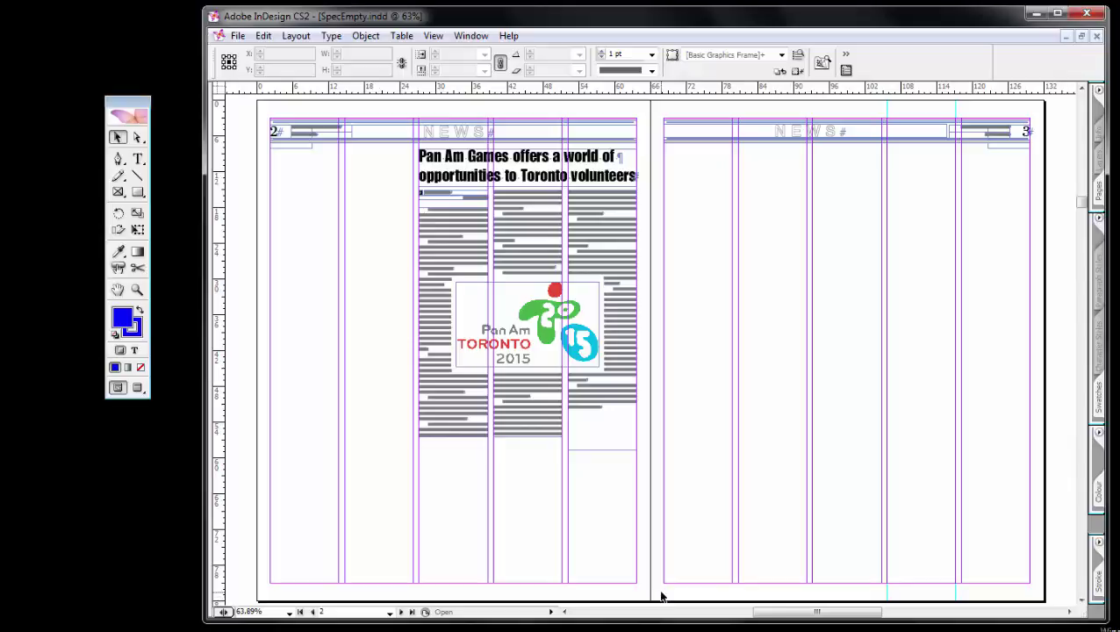
# Change the document's Number of Pages from 12 to 16 in Document Setup.
pyautogui.click(390, 612)
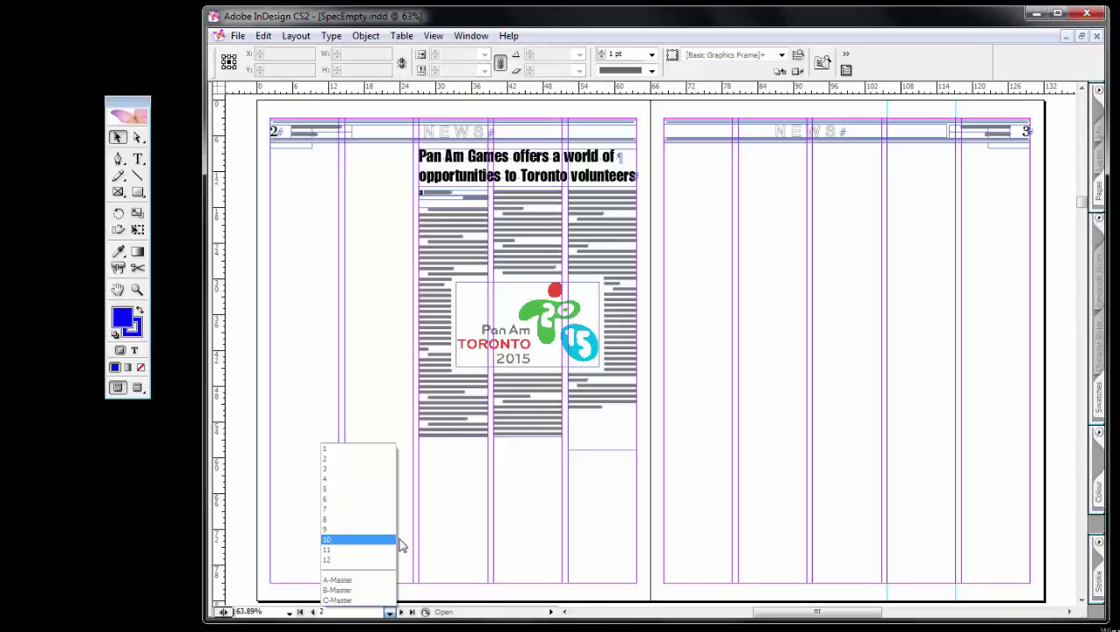
pyautogui.click(360, 284)
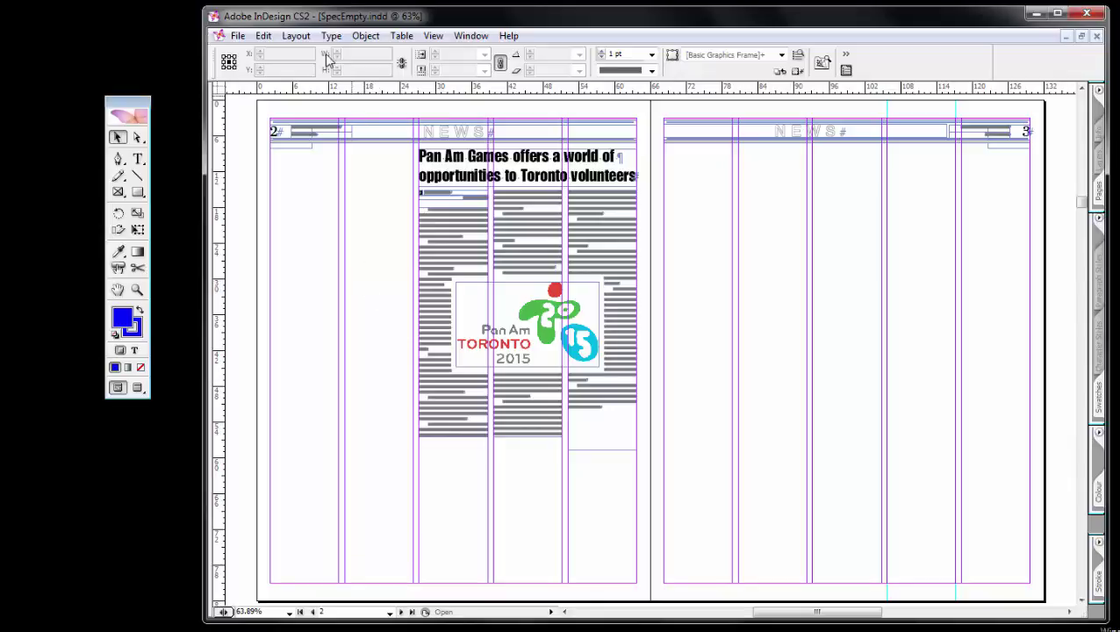
pyautogui.click(236, 38)
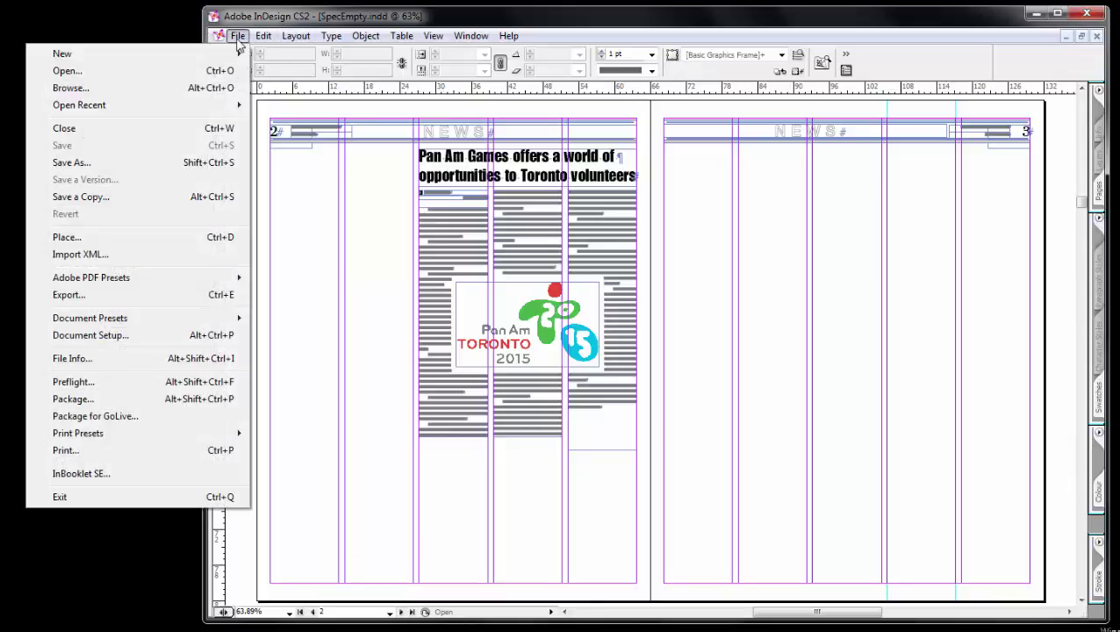
pyautogui.click(160, 337)
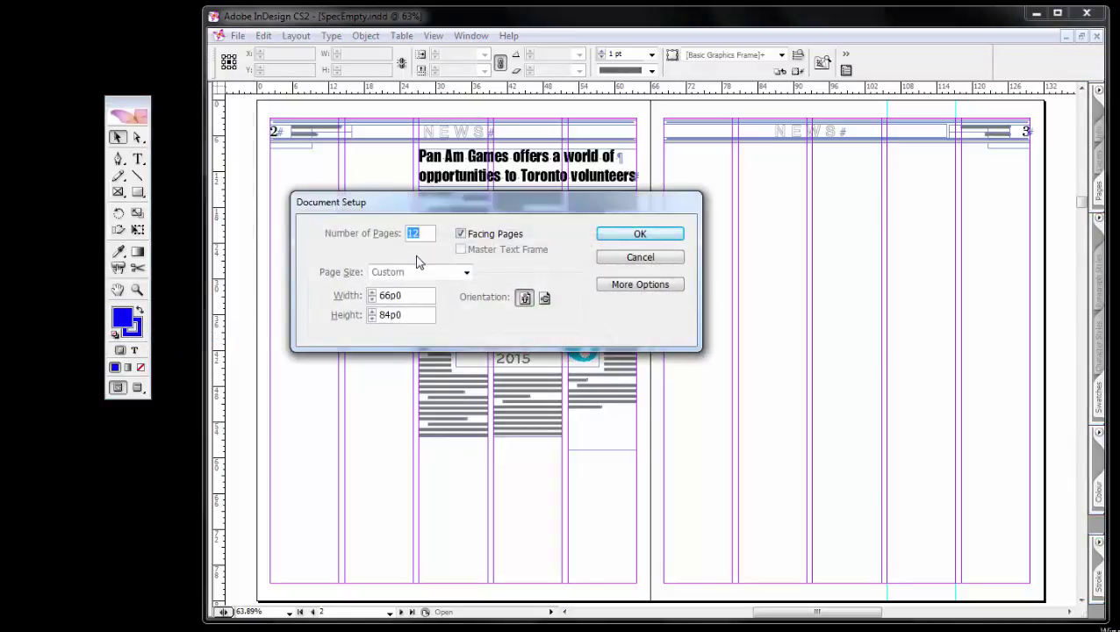
pyautogui.write('16')
pyautogui.click(662, 238)
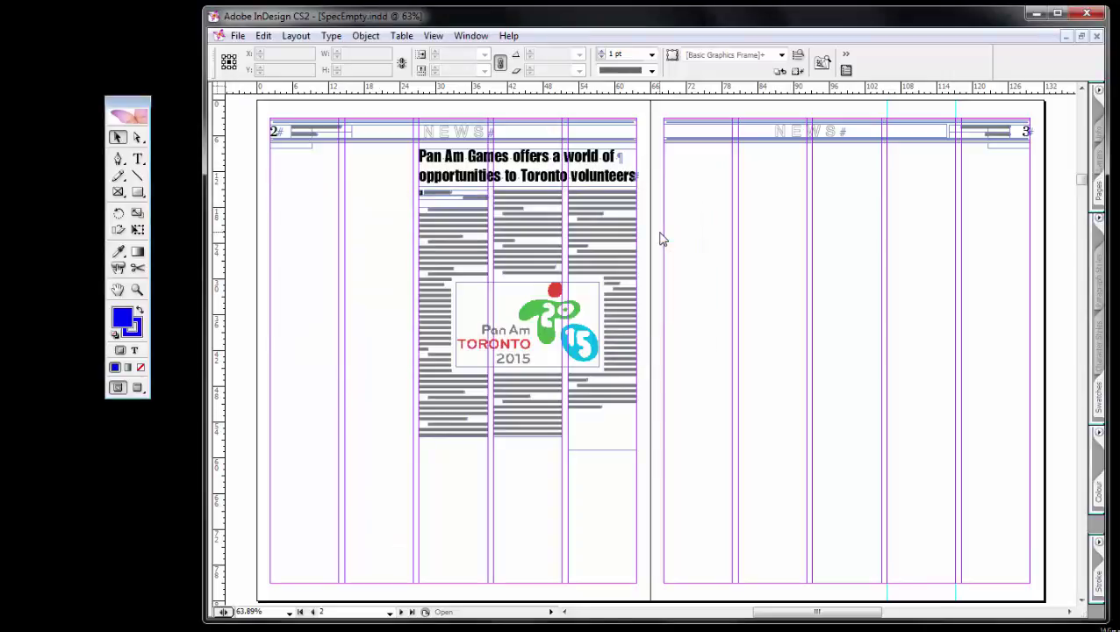
# Confirm the page list reaches 16, then open the Pages panel showing 9 spreads.
pyautogui.click(389, 612)
pyautogui.click(921, 452)
pyautogui.click(1100, 195)
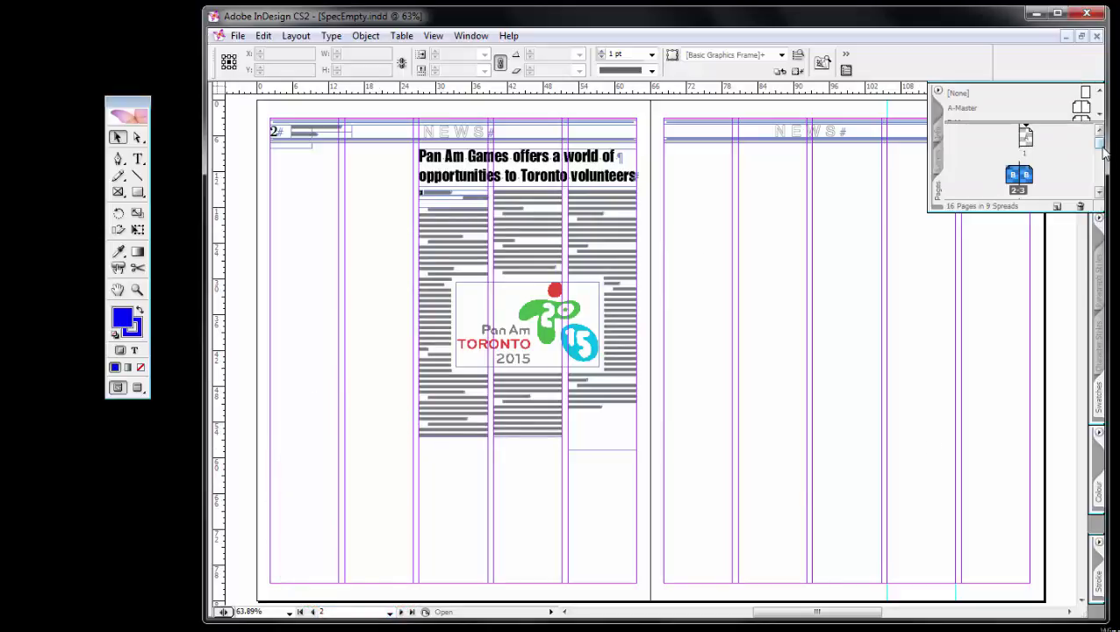
pyautogui.moveTo(1103, 150); pyautogui.dragTo(1099, 187)
pyautogui.click(1102, 131)
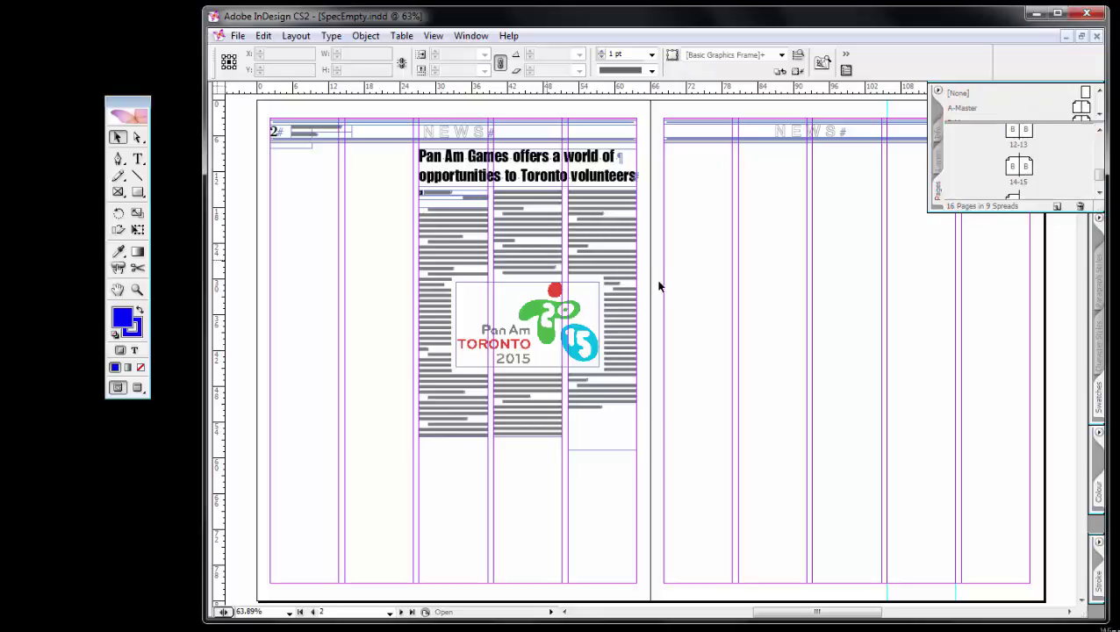
# Reduce the document to 12 pages in Document Setup.
pyautogui.click(237, 36)
pyautogui.click(145, 338)
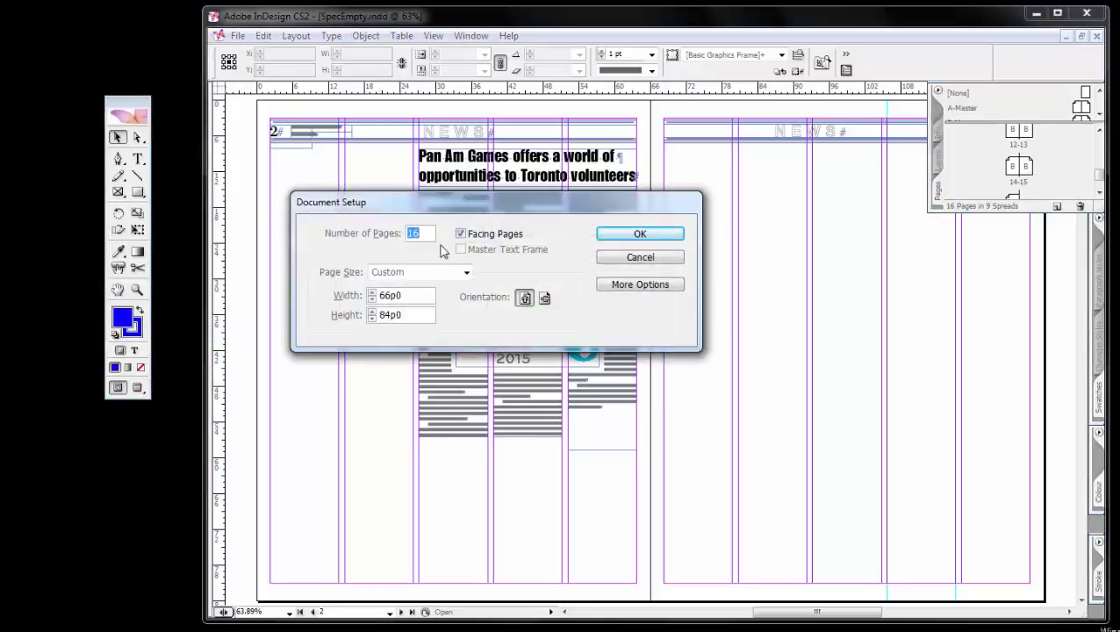
pyautogui.write('12')
pyautogui.click(643, 234)
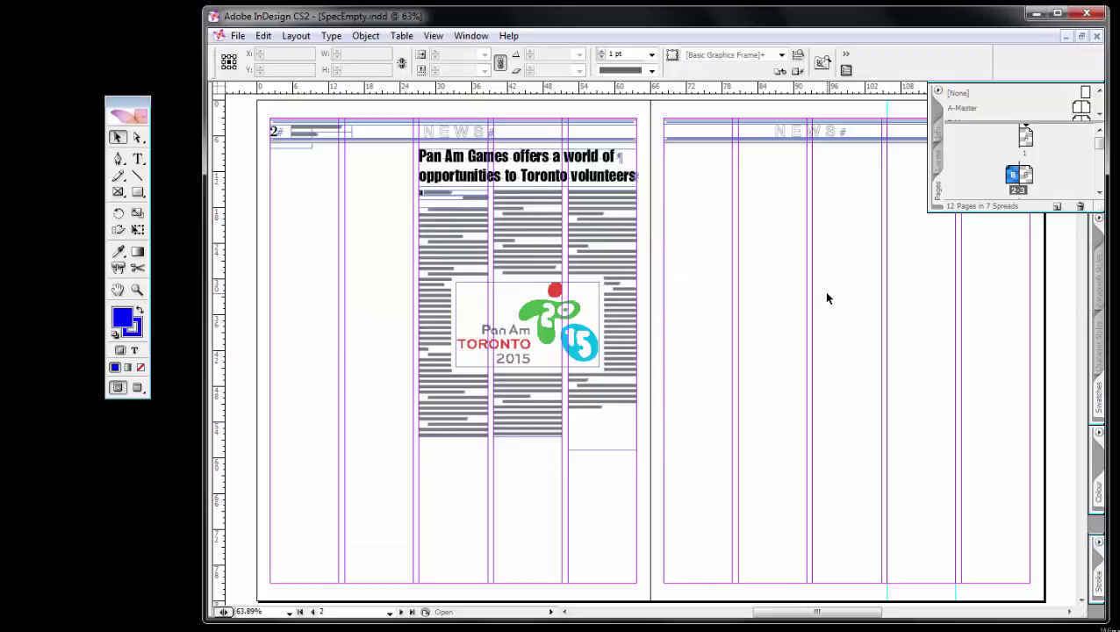
# Try cutting the page count to 1, then cancel at the delete-pages warning.
pyautogui.click(237, 36)
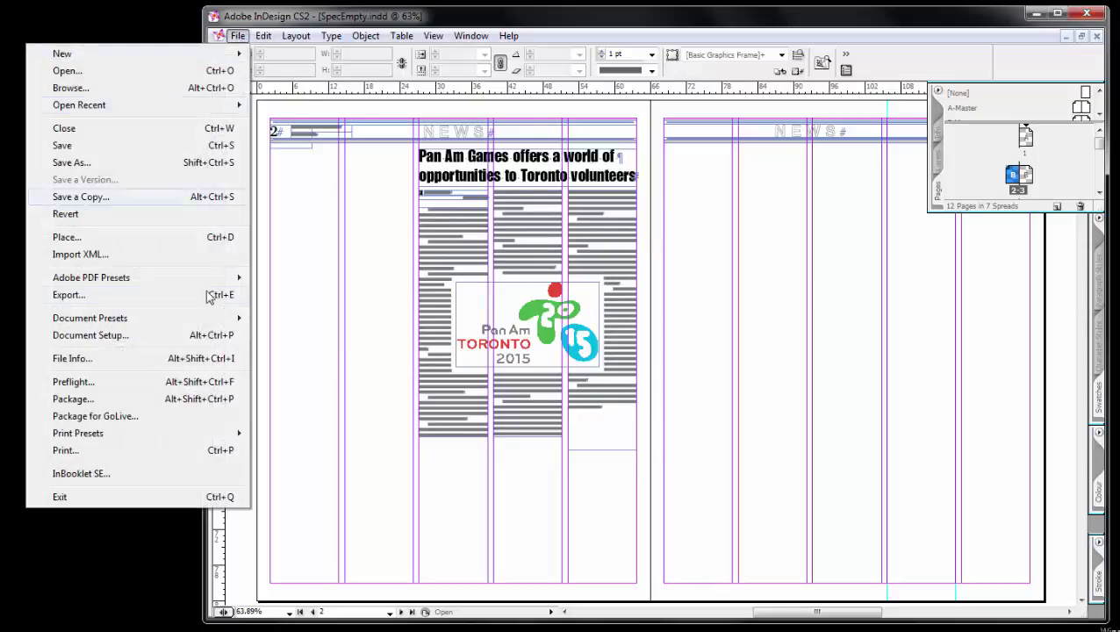
pyautogui.click(213, 333)
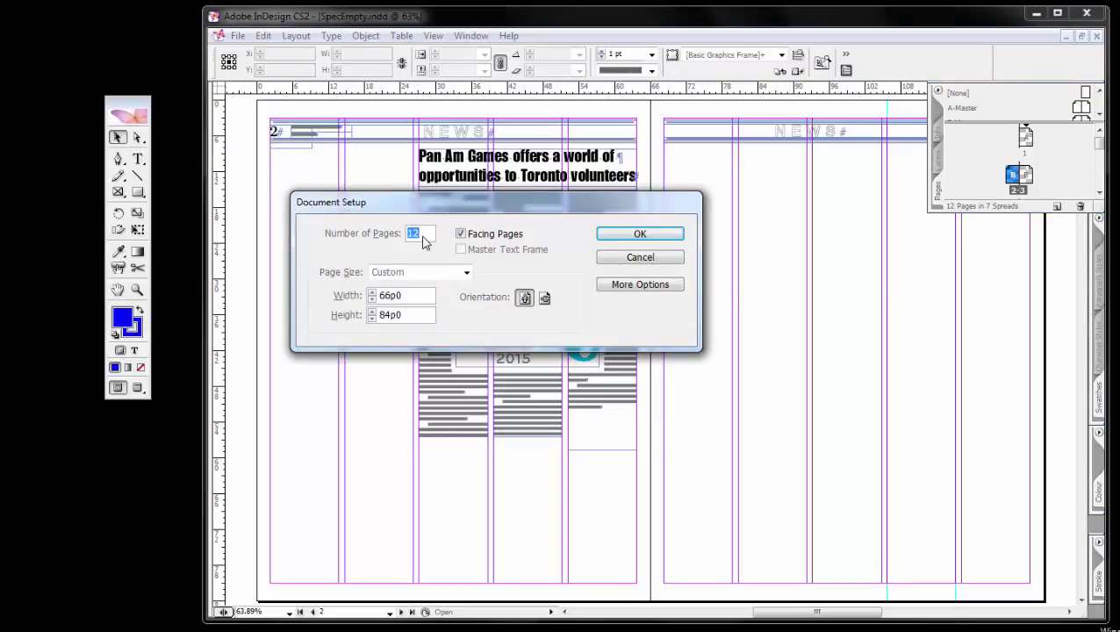
pyautogui.write('1')
pyautogui.click(642, 234)
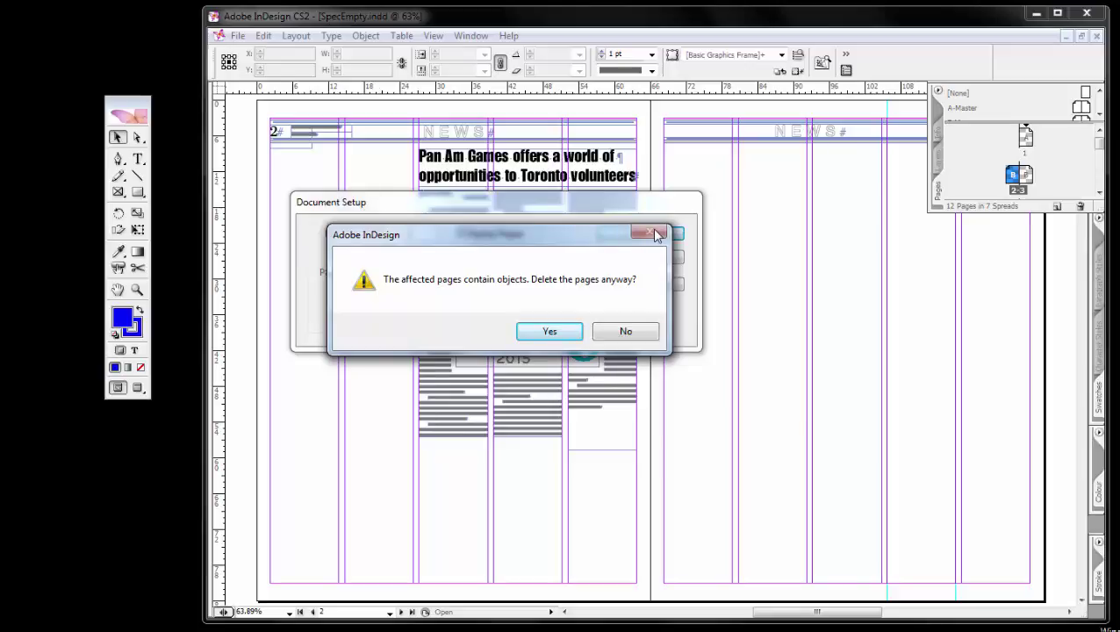
pyautogui.click(560, 336)
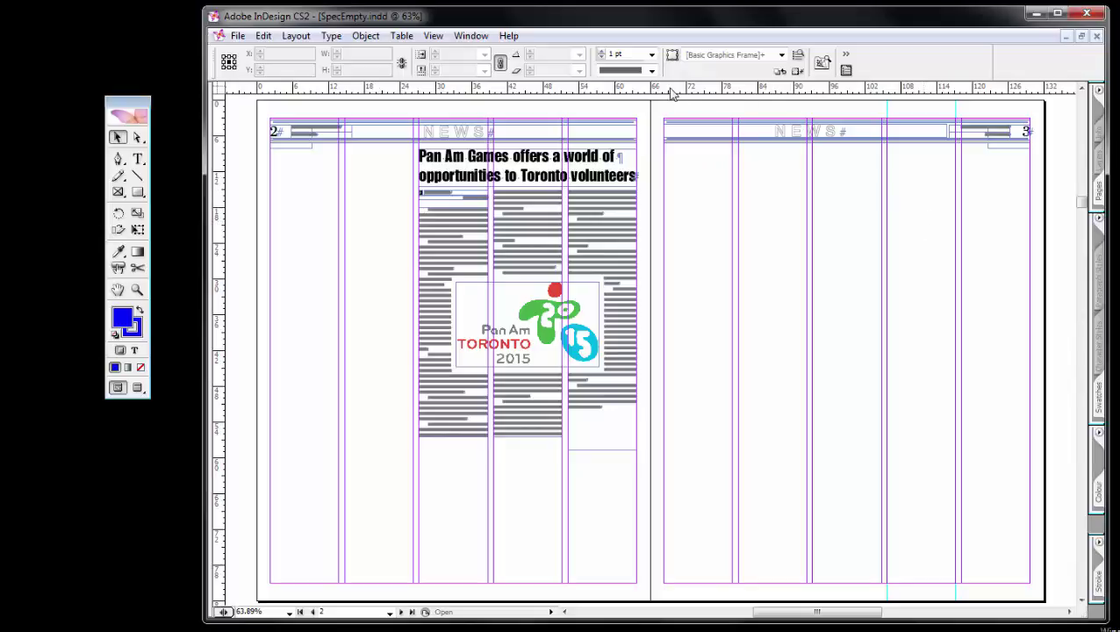
# Drag a horizontal ruler guide onto page 3 and lock the column guides.
pyautogui.moveTo(671, 93); pyautogui.dragTo(675, 304)
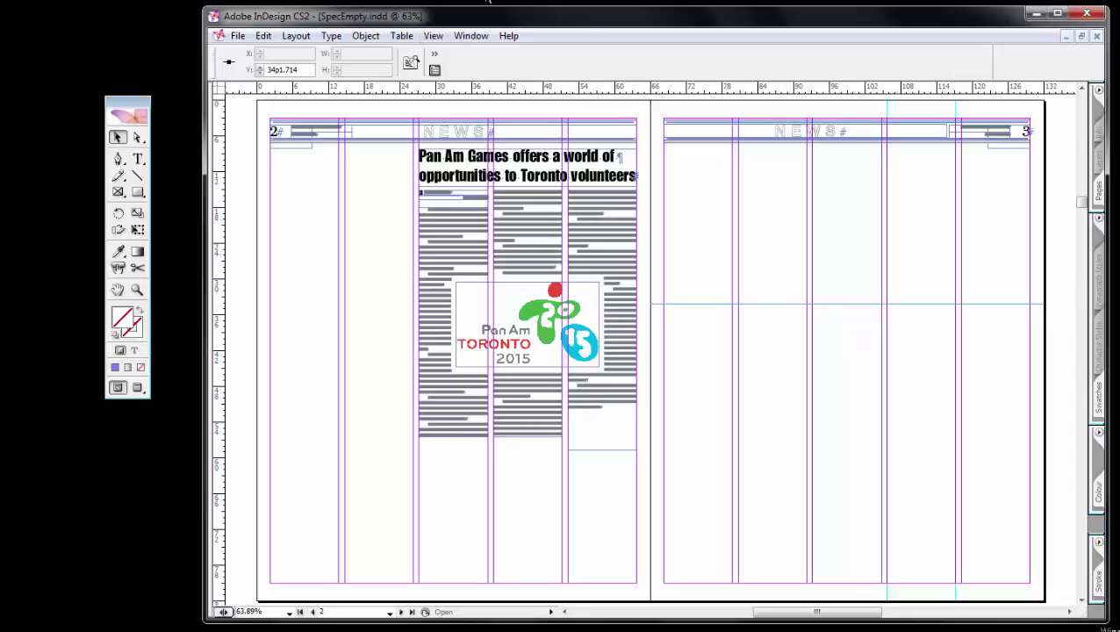
pyautogui.click(430, 37)
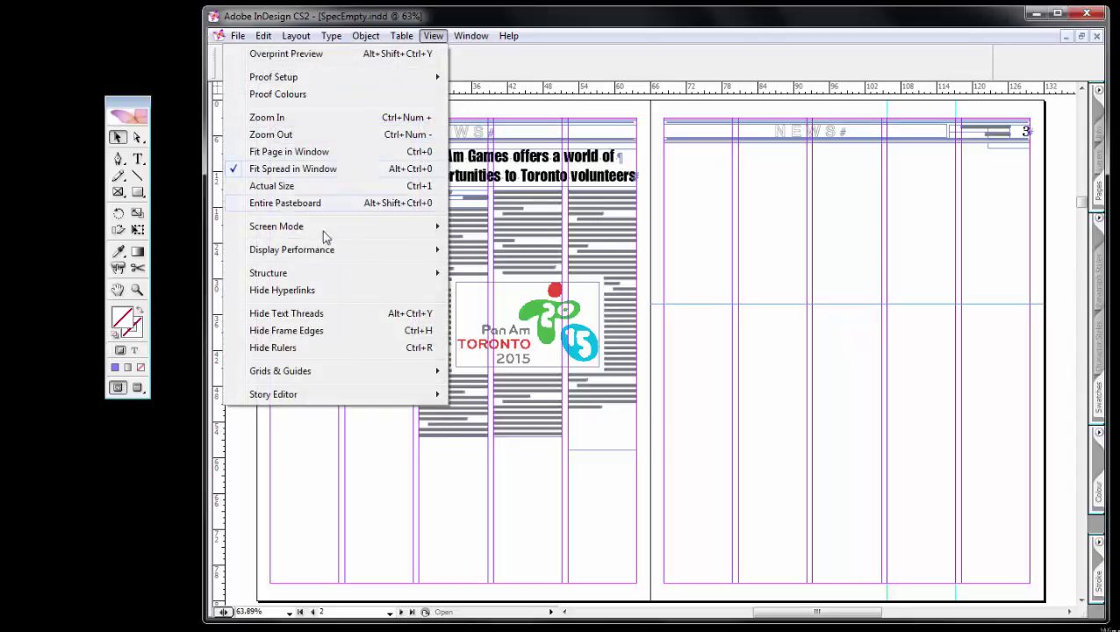
pyautogui.moveTo(314, 377)
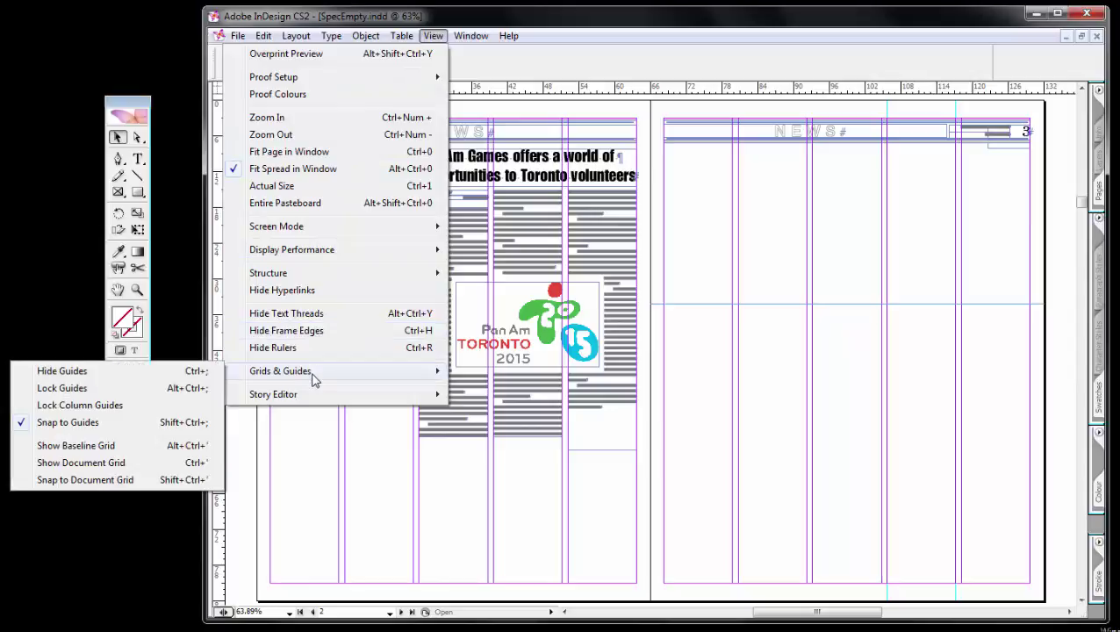
pyautogui.click(82, 426)
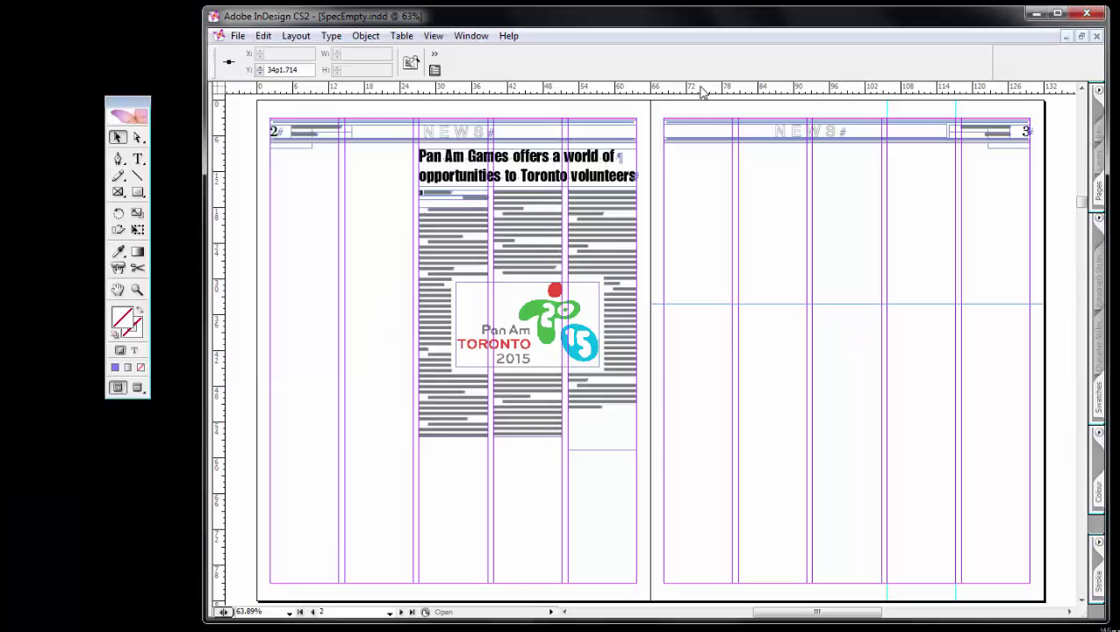
# Add a second horizontal guide and set the lower guide's Y position to 35p0.
pyautogui.moveTo(701, 93); pyautogui.dragTo(710, 252)
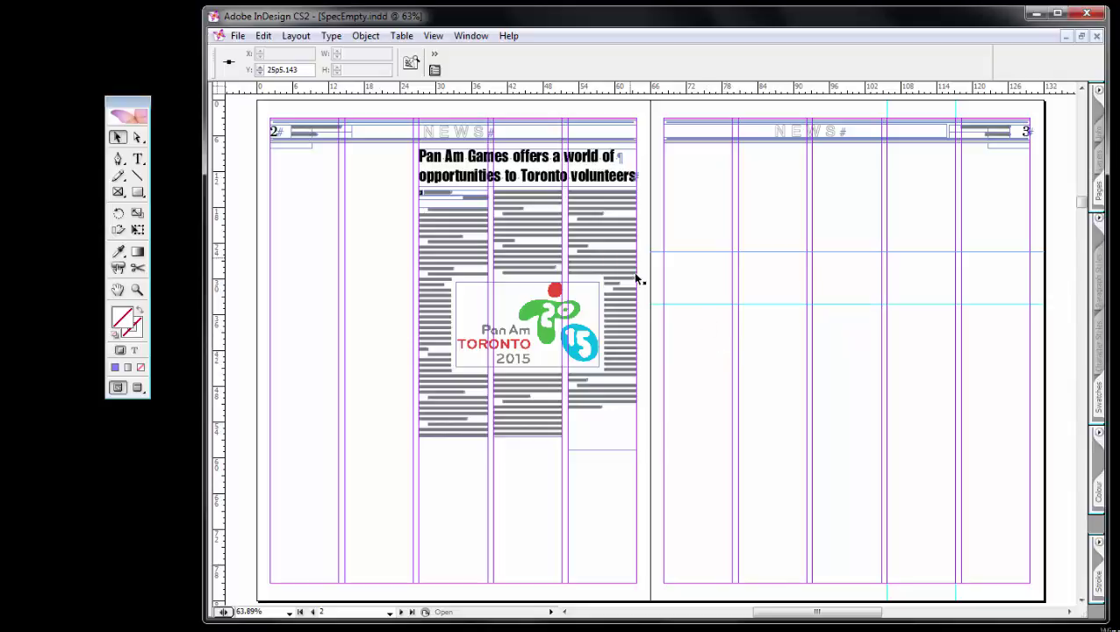
pyautogui.click(691, 305)
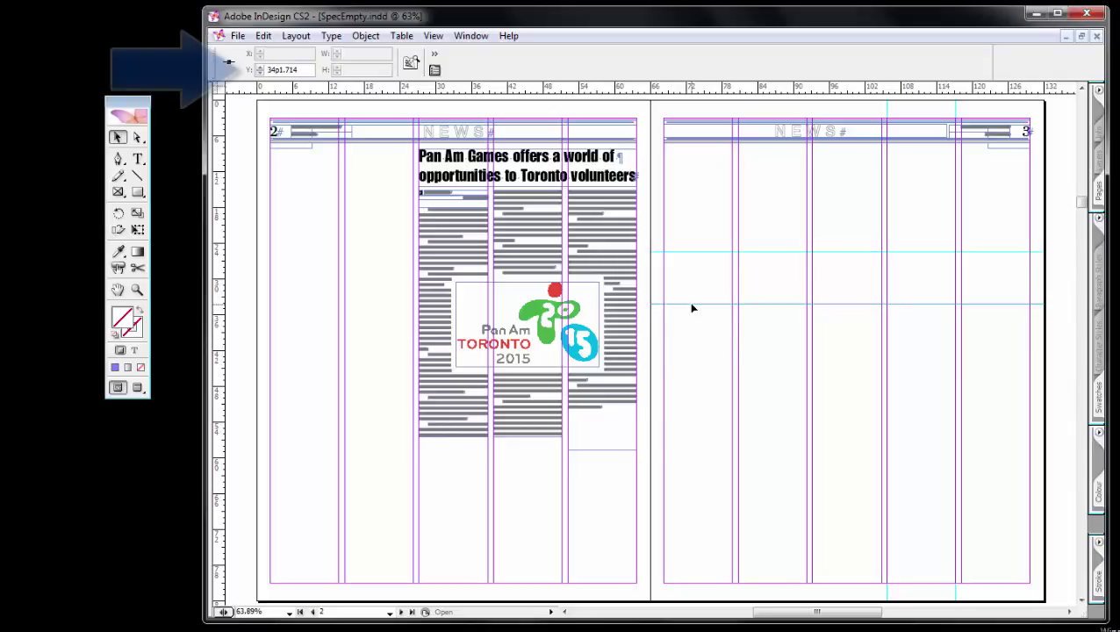
pyautogui.doubleClick(281, 69)
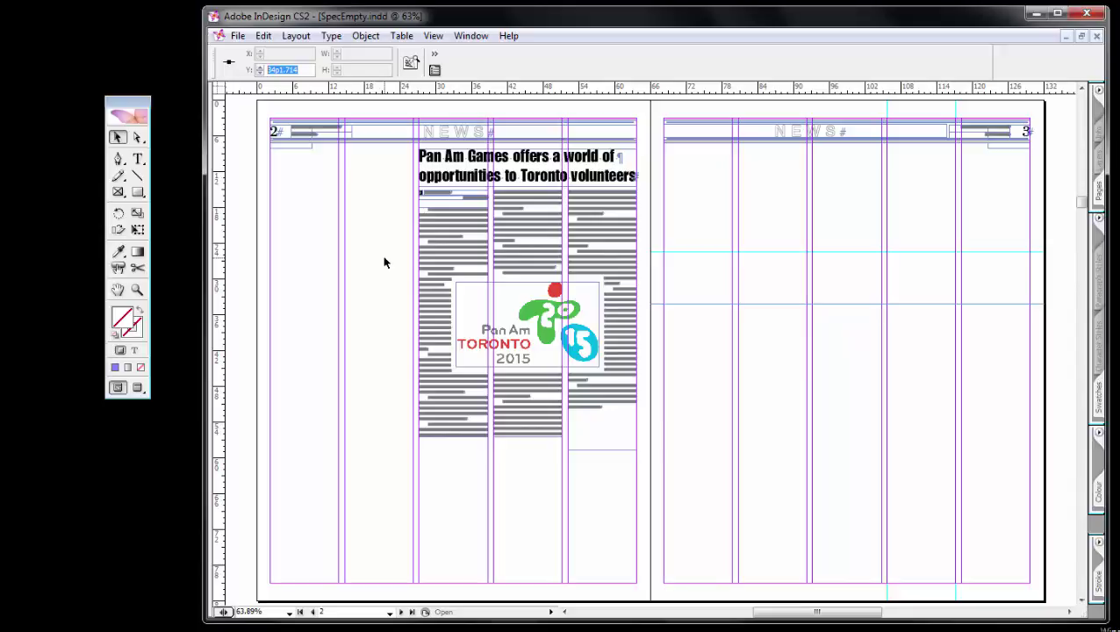
pyautogui.write('35')
pyautogui.press('Return')
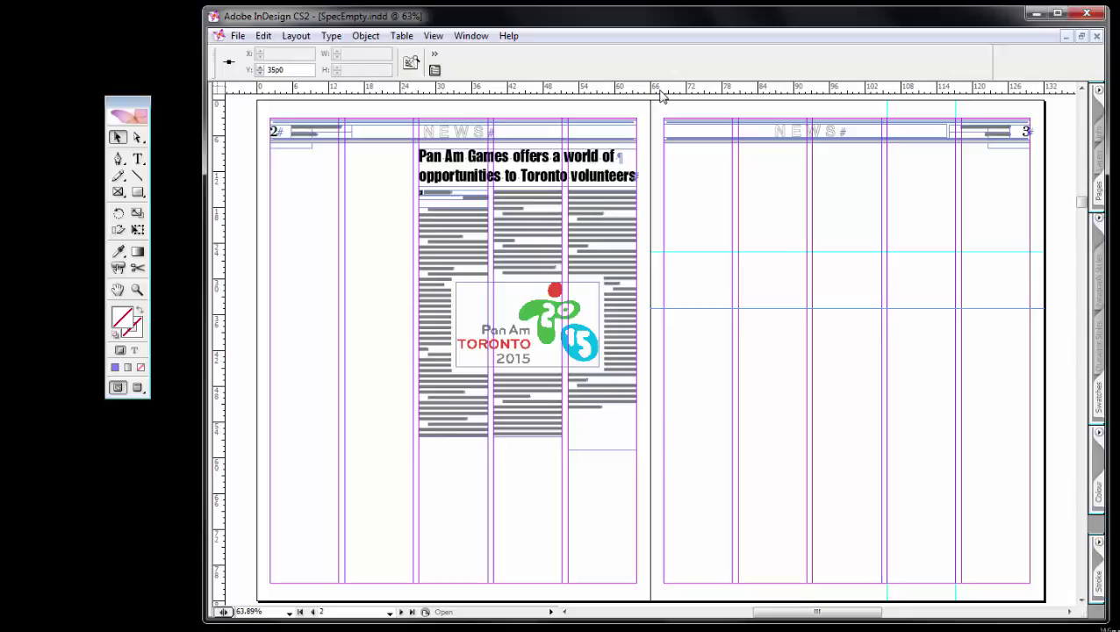
# Add a horizontal guide near the spread's bottom and two vertical guides on page 2.
pyautogui.moveTo(663, 96); pyautogui.dragTo(665, 511)
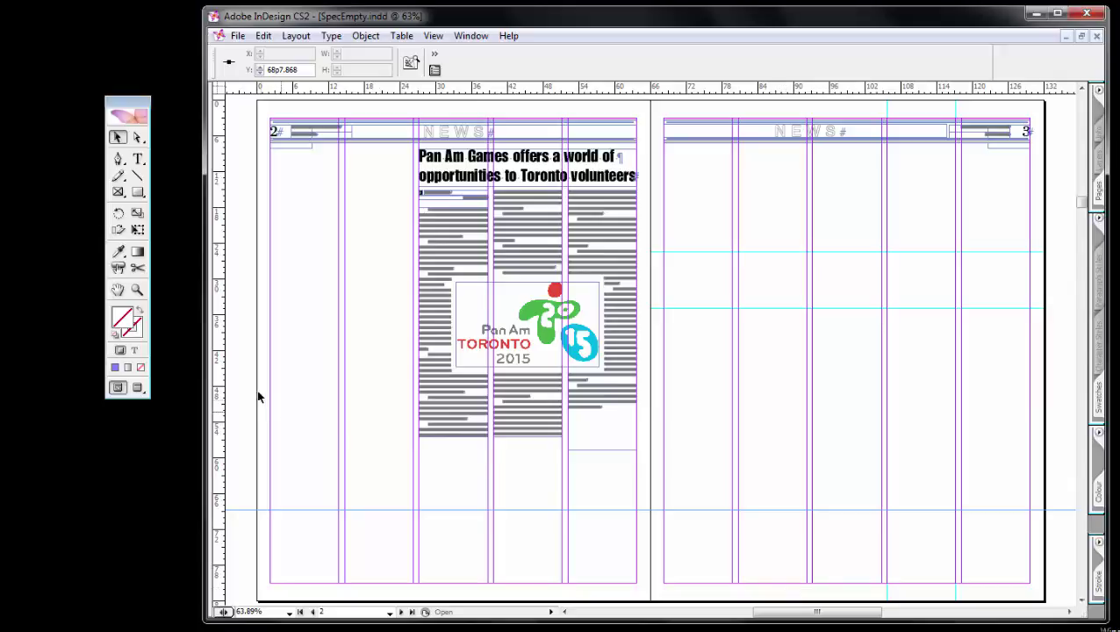
pyautogui.moveTo(222, 389); pyautogui.dragTo(322, 403)
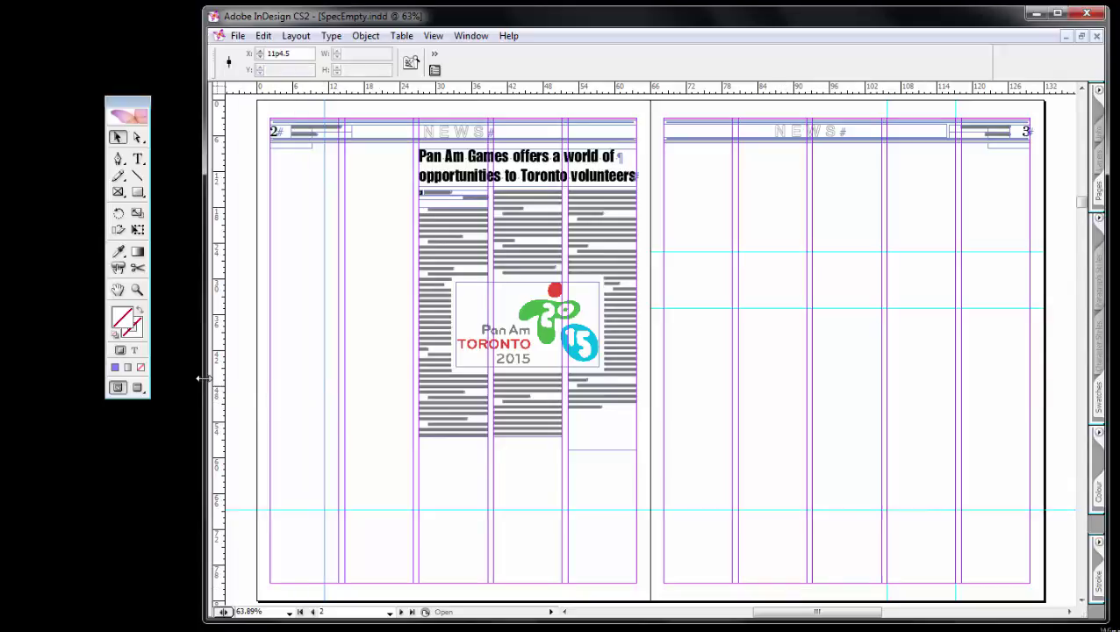
pyautogui.moveTo(221, 392); pyautogui.dragTo(384, 412)
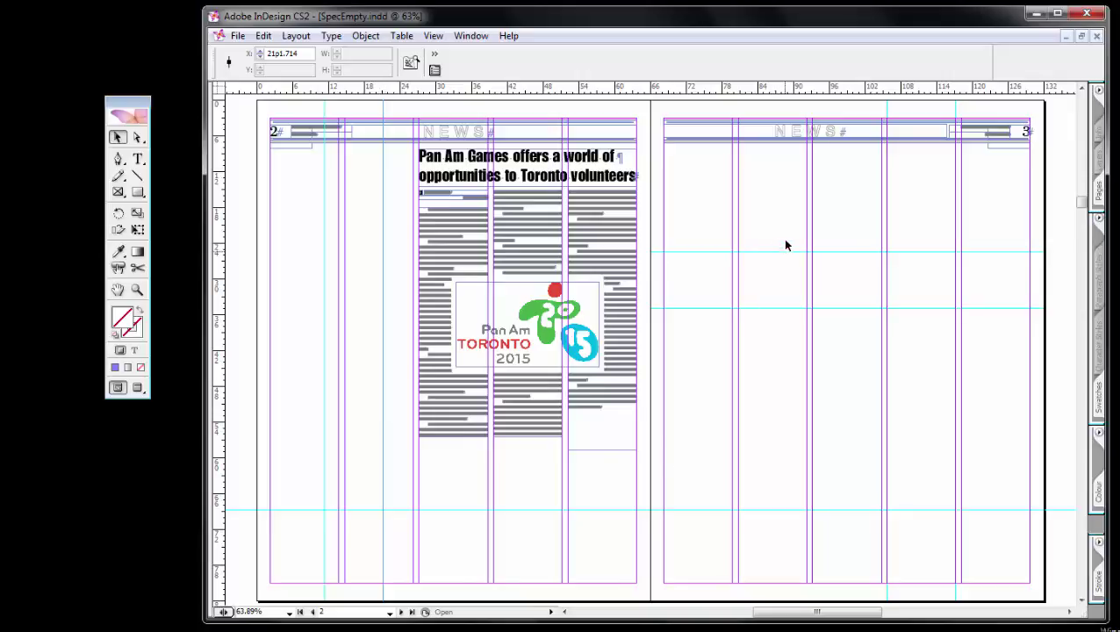
# Delete the horizontal guides on page 3 and the vertical guides on page 2.
pyautogui.moveTo(768, 219); pyautogui.dragTo(871, 554)
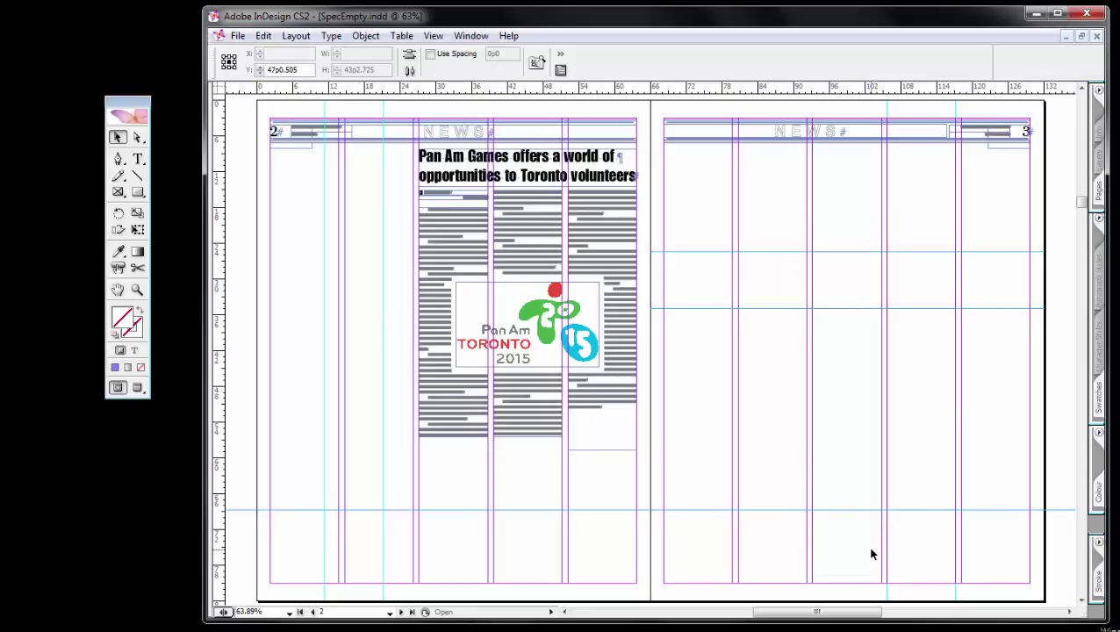
pyautogui.press('Delete')
pyautogui.moveTo(306, 536); pyautogui.dragTo(423, 548)
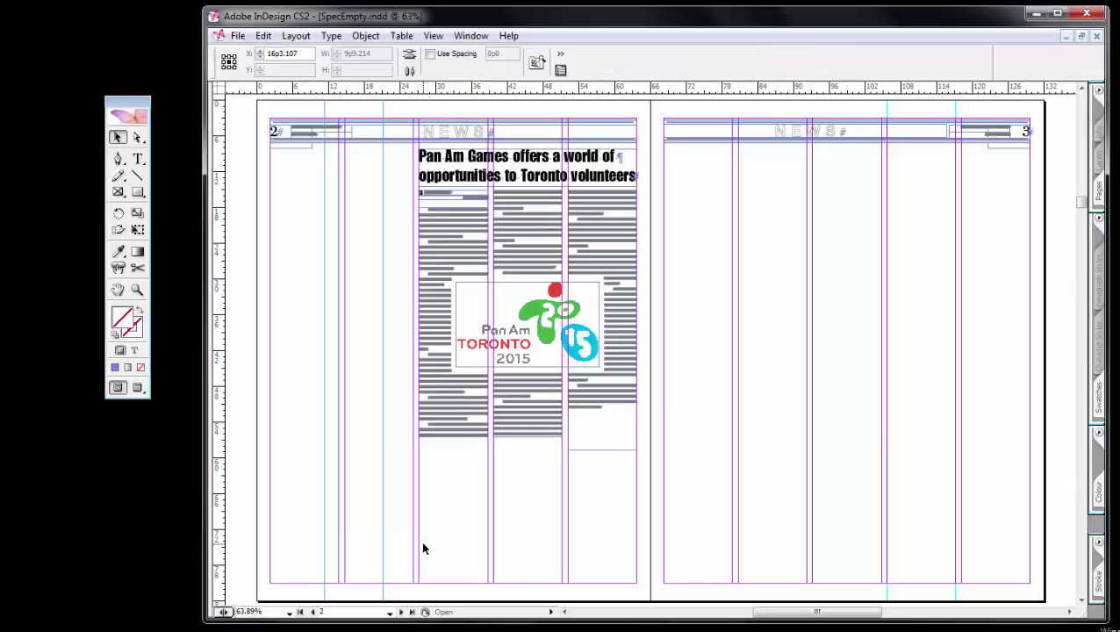
pyautogui.press('Delete')
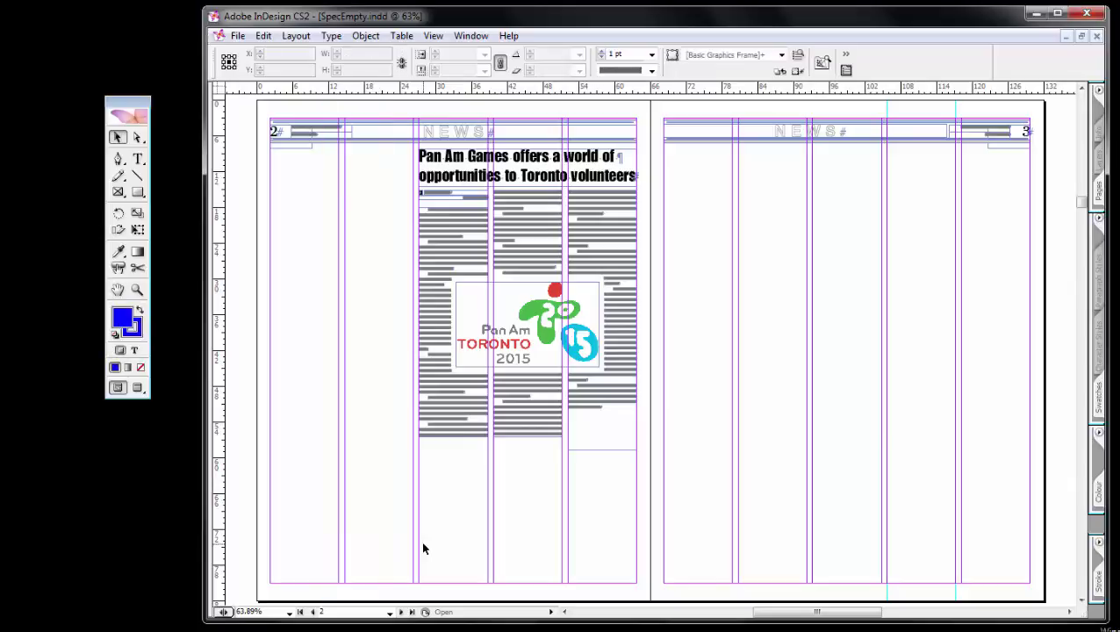
# Raise the column Number to 5 in Margins and Columns and apply it to both pages.
pyautogui.click(296, 36)
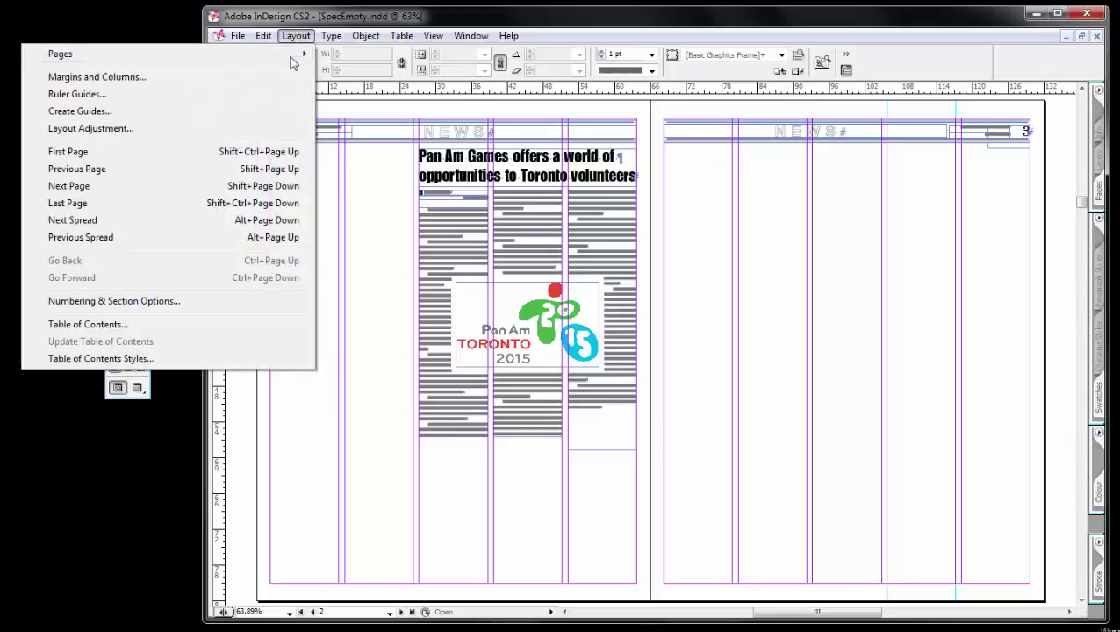
pyautogui.click(176, 84)
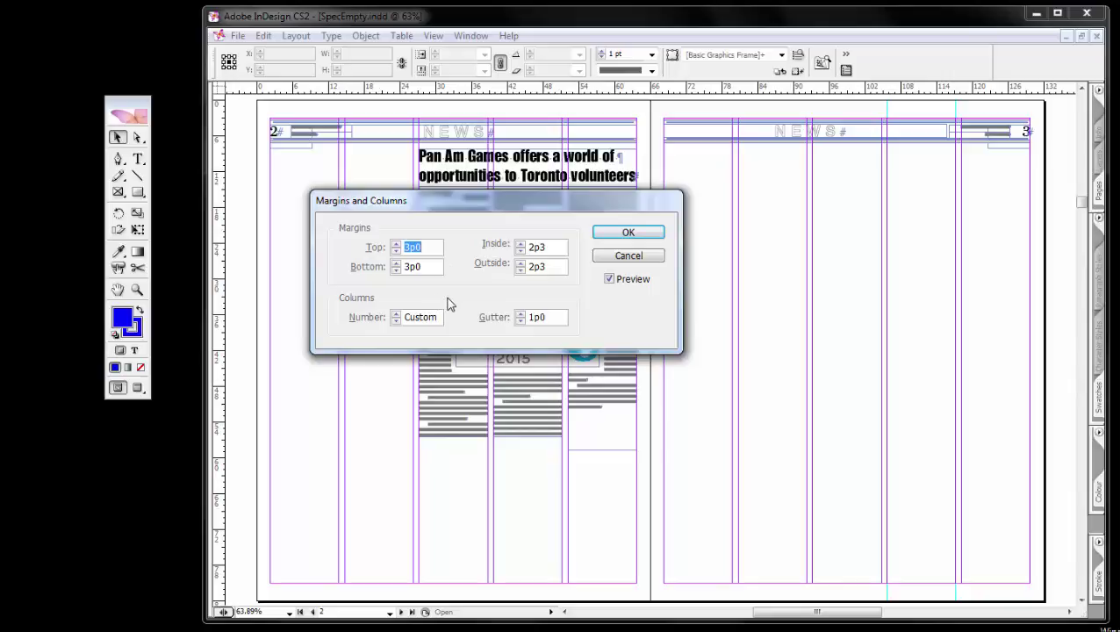
pyautogui.click(396, 321)
pyautogui.click(396, 321)
pyautogui.click(395, 313)
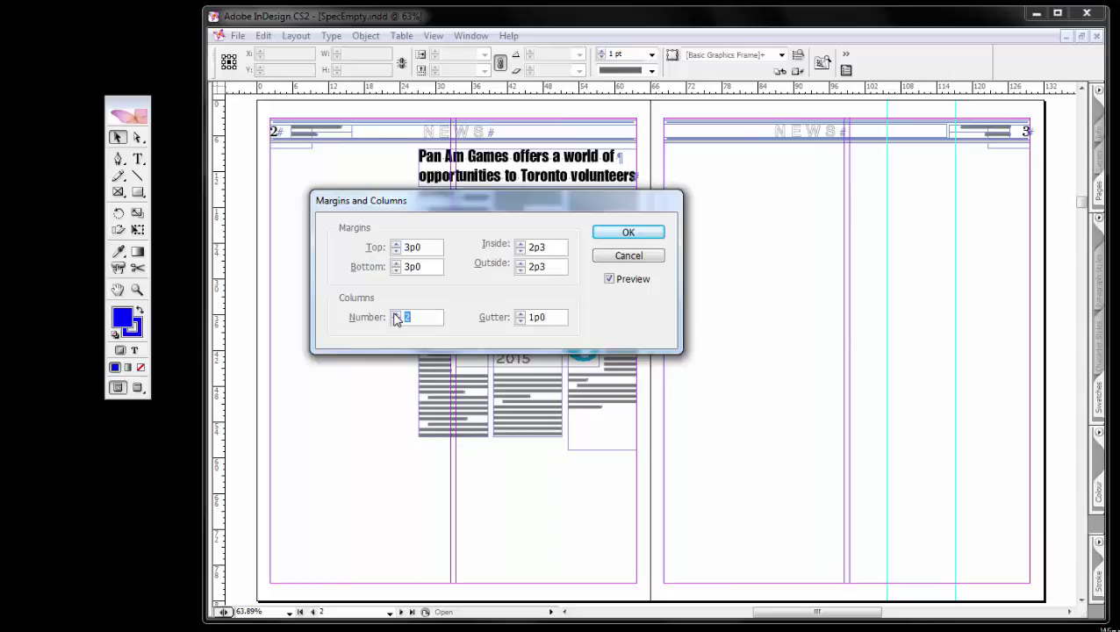
pyautogui.click(395, 313)
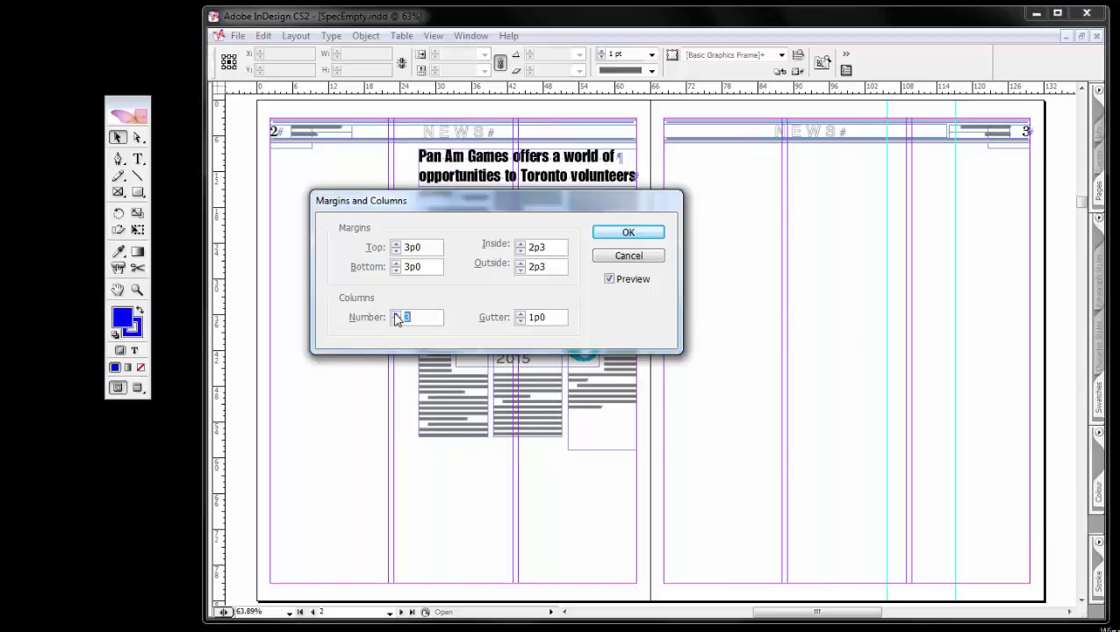
pyautogui.click(395, 314)
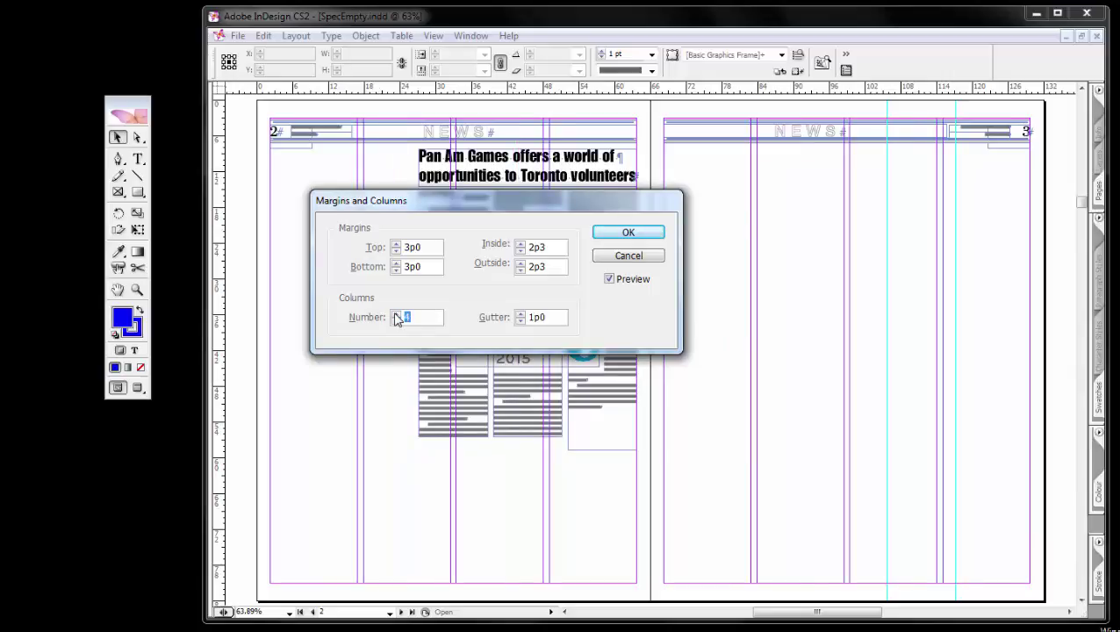
pyautogui.click(395, 314)
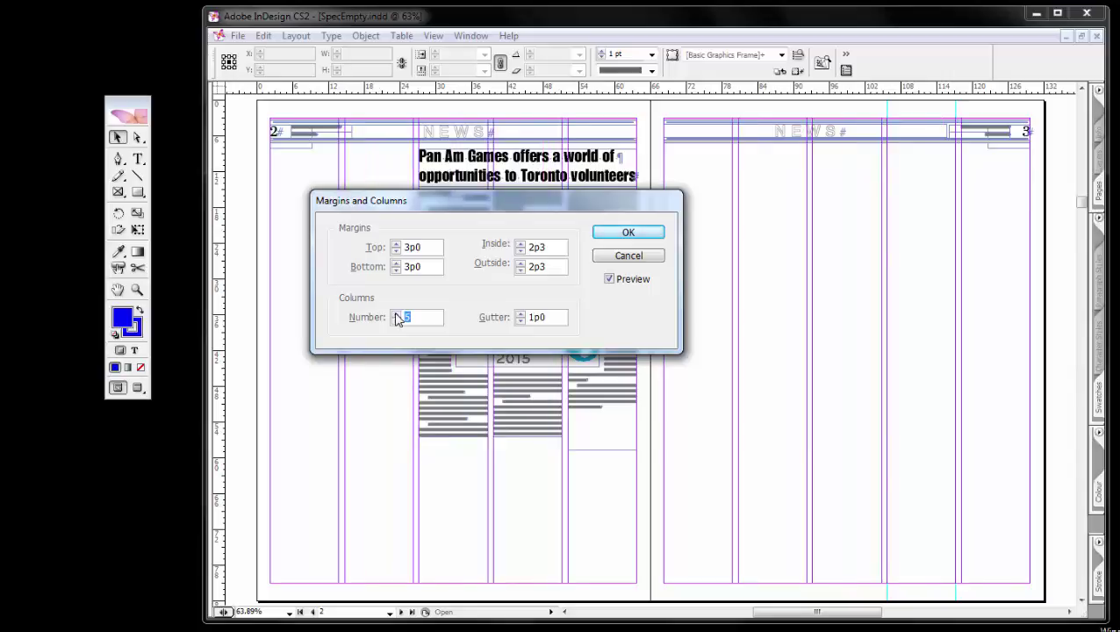
pyautogui.click(639, 235)
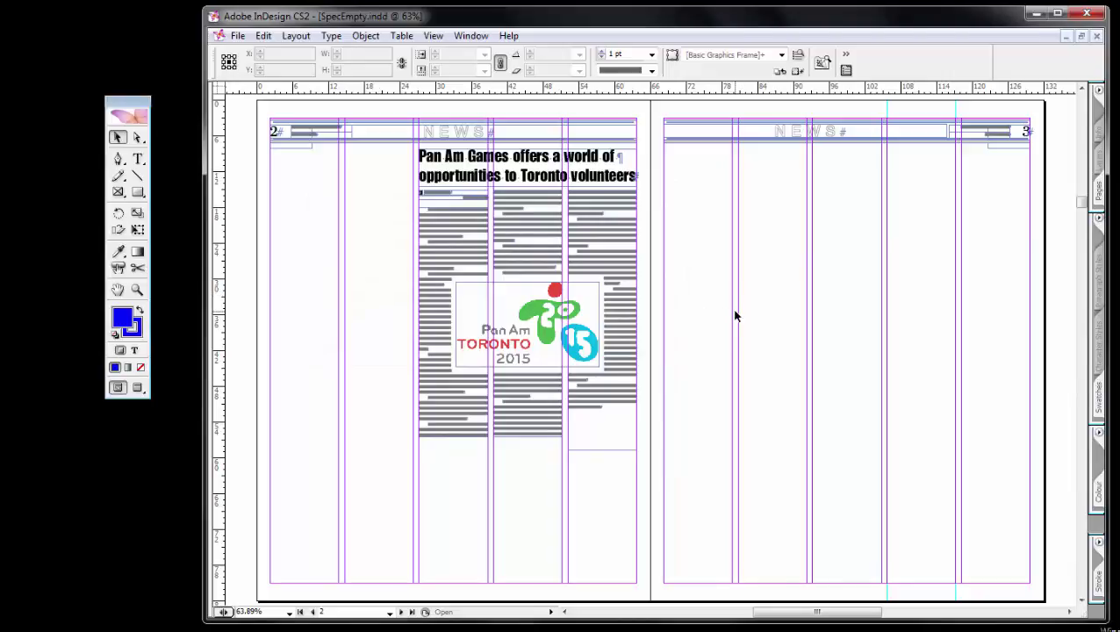
# Undo a dragged column gutter on page 3, then turn on Lock Column Guides.
pyautogui.moveTo(740, 316); pyautogui.dragTo(760, 316)
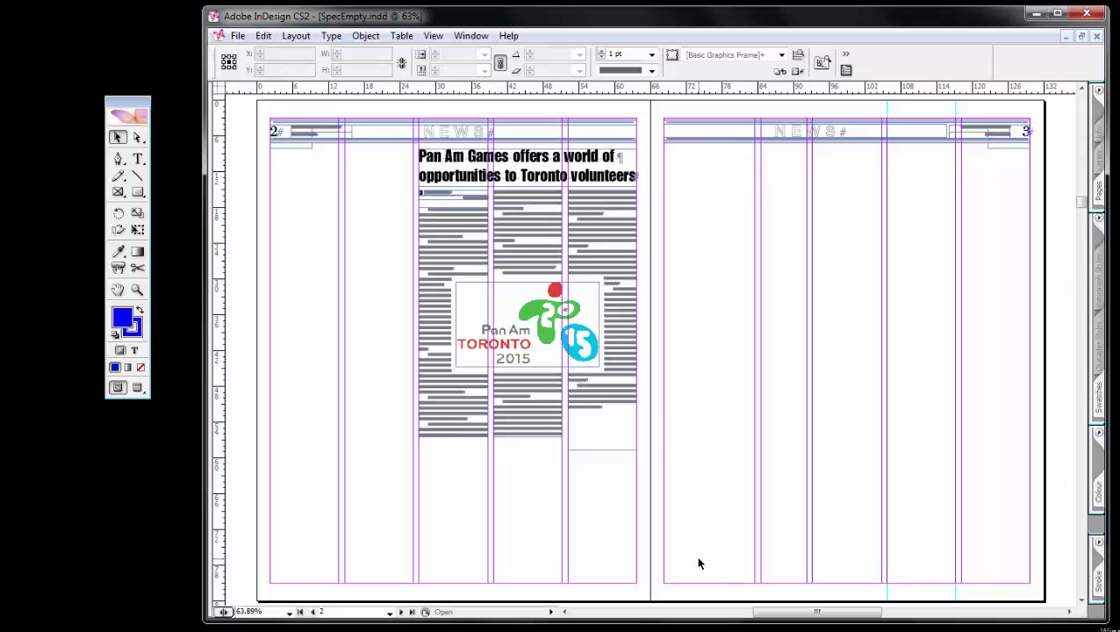
pyautogui.hotkey('ctrl', 'z')
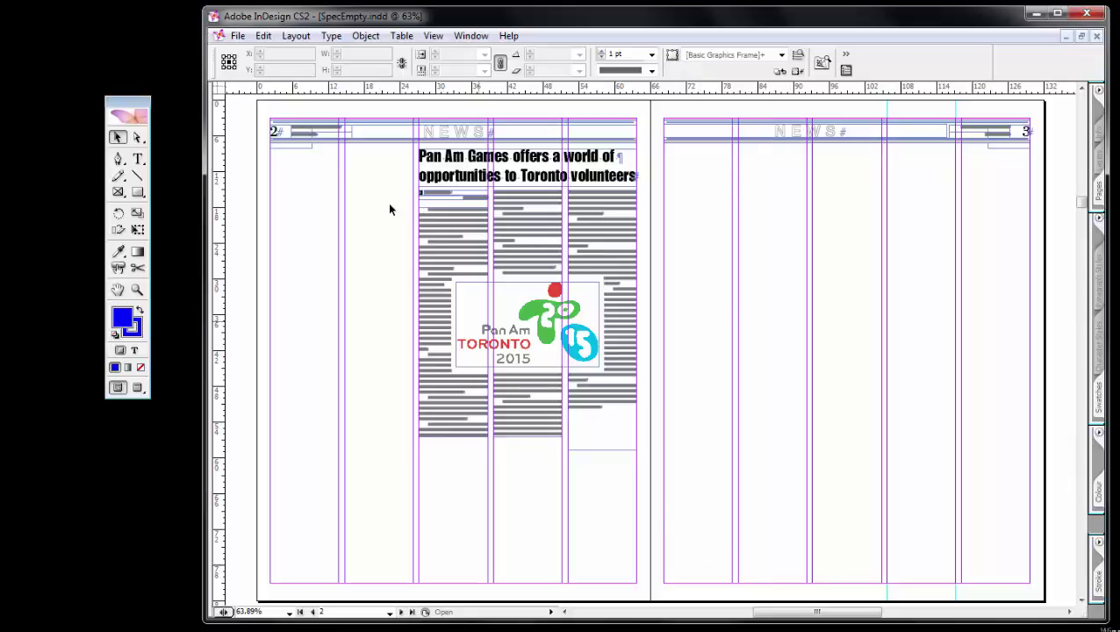
pyautogui.click(433, 36)
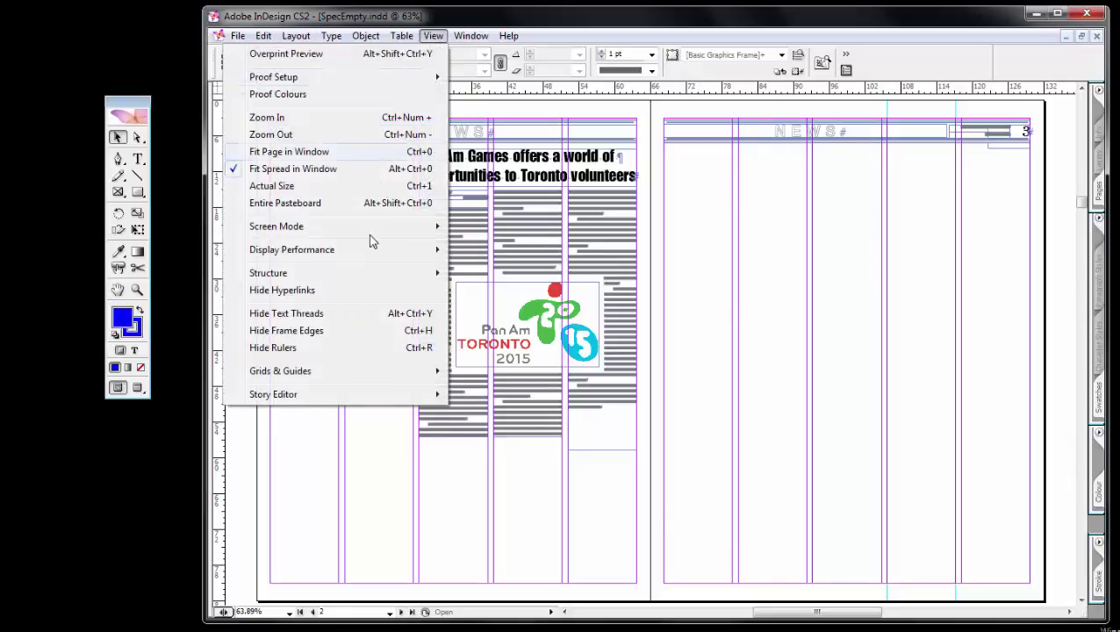
pyautogui.moveTo(342, 374)
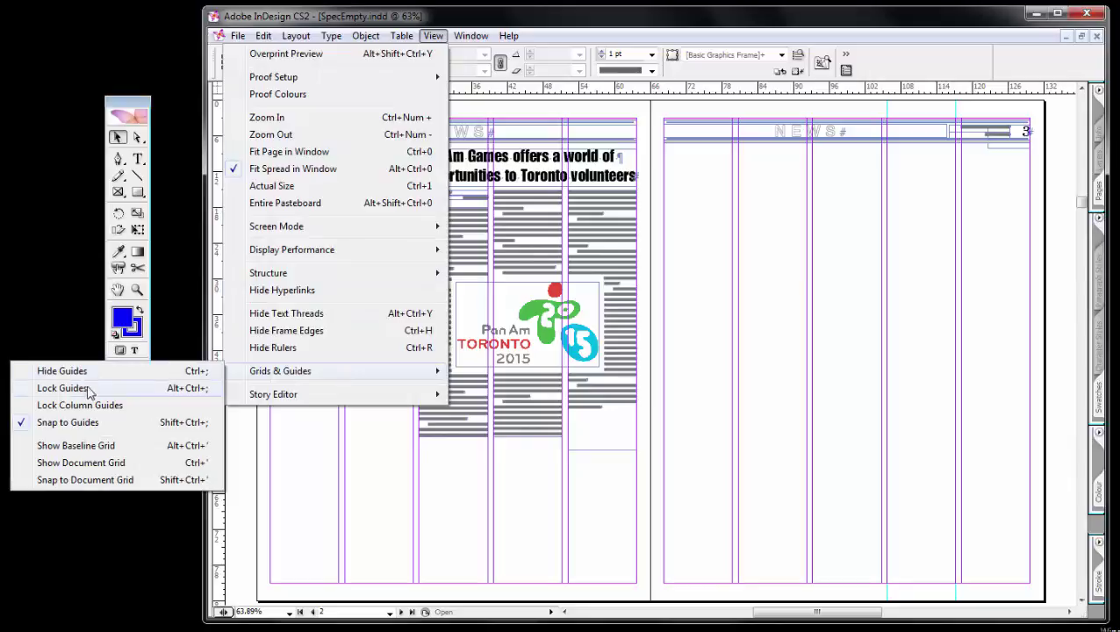
pyautogui.click(71, 407)
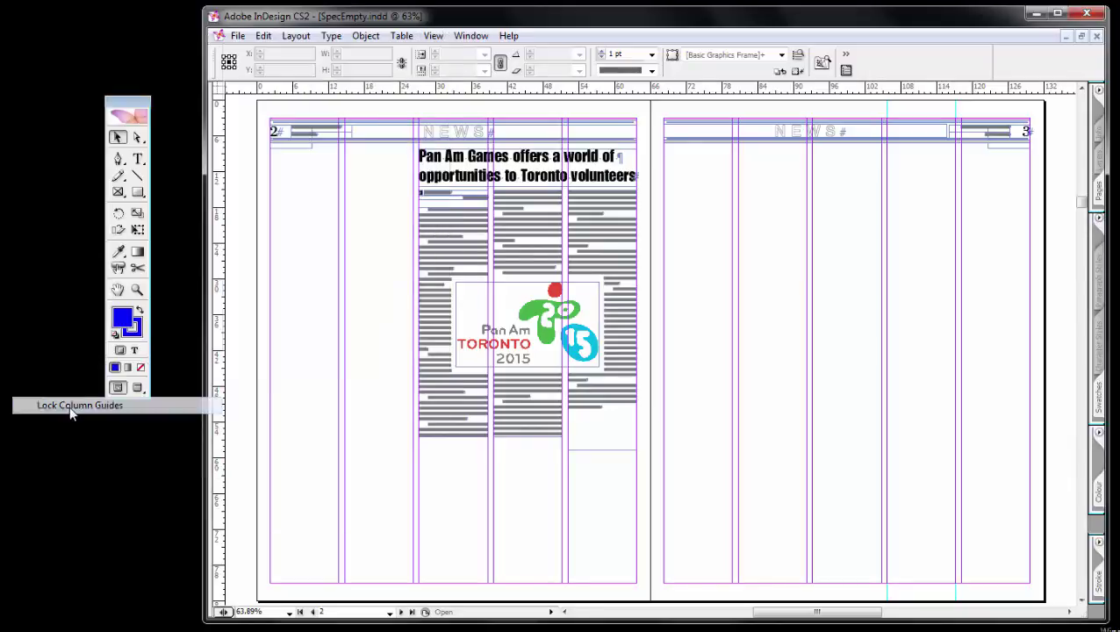